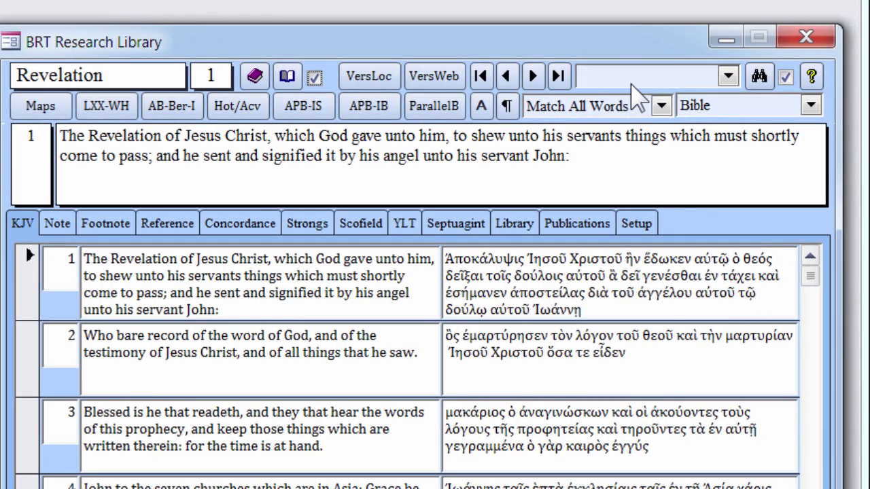
Search the KJV Bible for 'Blood Prophet', listing six verses from 2Kin 9:7 to Rev 18:24.
left_click(632, 83)
type("Blood Prophet")
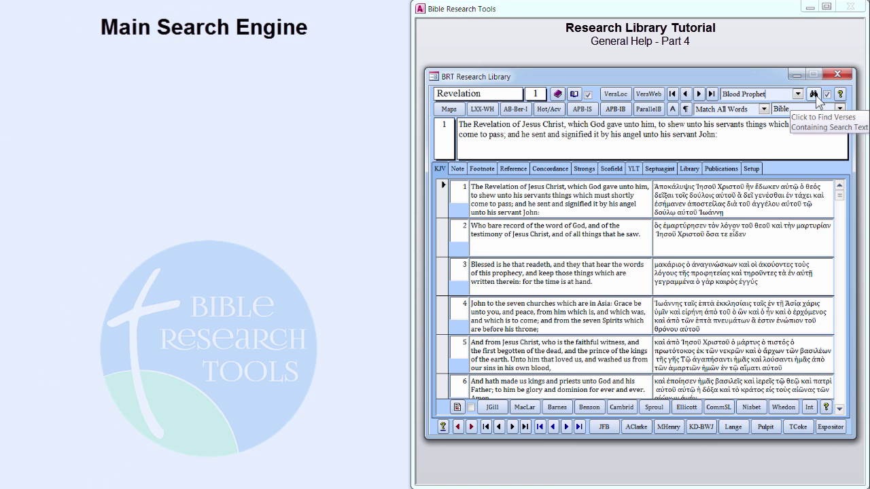
left_click(817, 98)
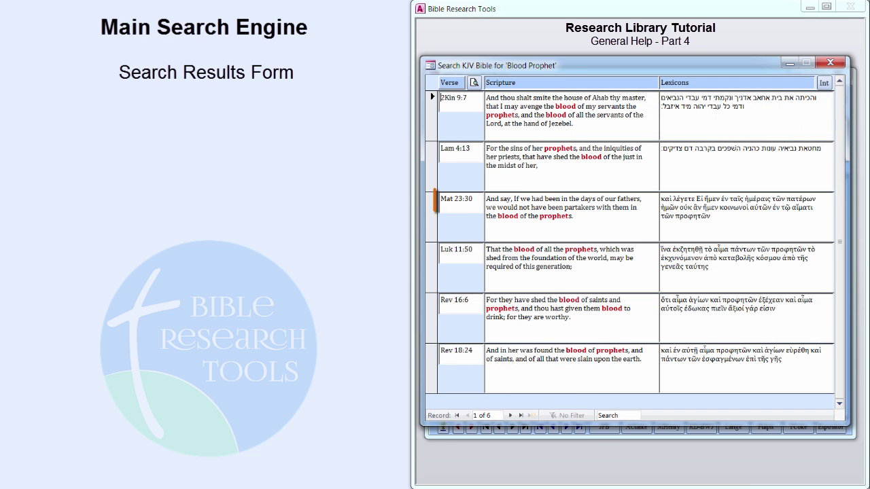
Open Matthew 23:30 from the 'Blood Prophet' results, then bring the results list back in front.
double_click(473, 211)
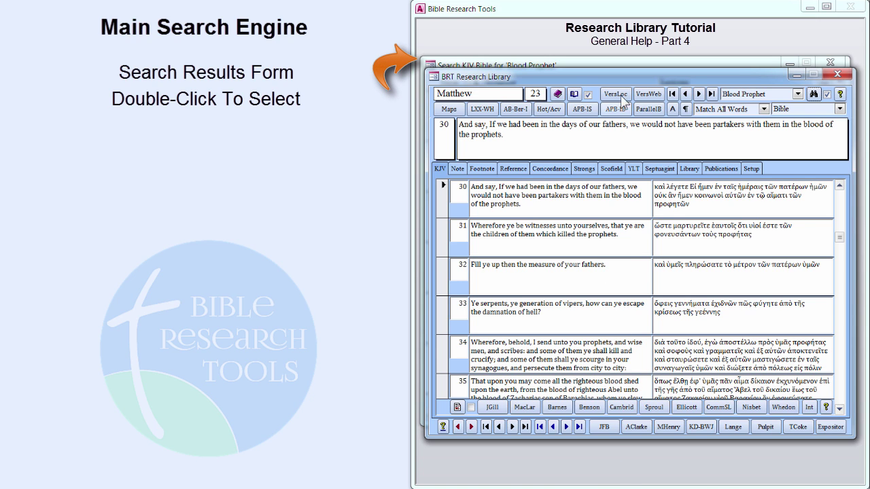
left_click(622, 60)
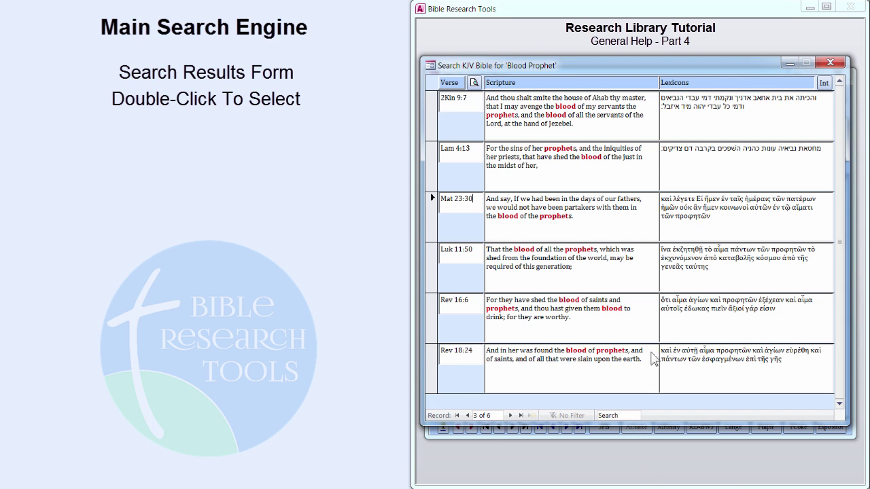
Move the results window to the left and open Revelation 16:6 from it.
left_click_drag(654, 68, 231, 74)
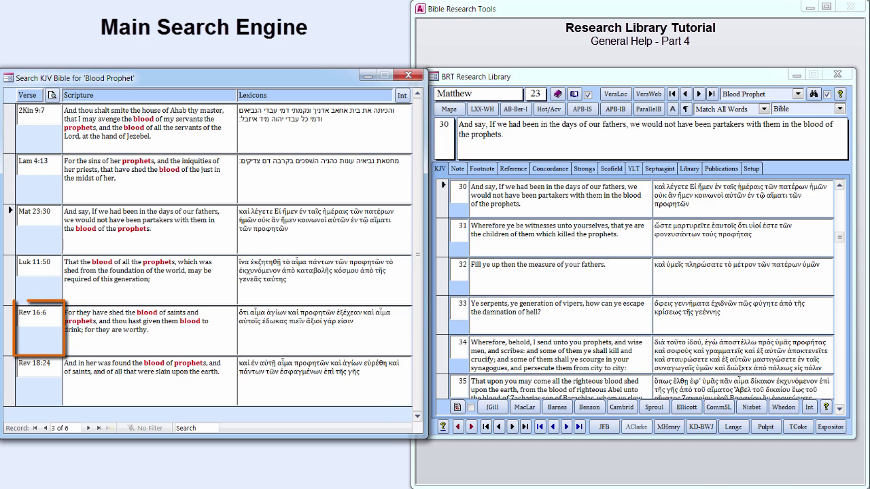
left_click(28, 313)
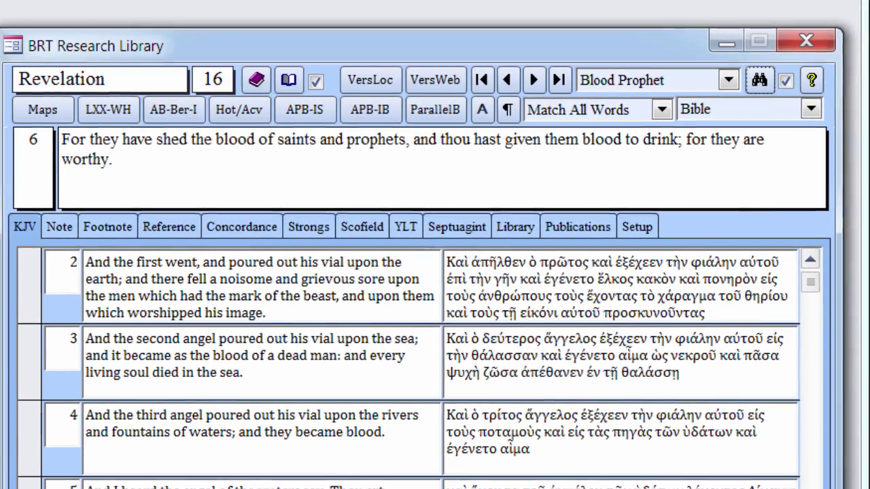
Search the Gospels for the exact phrase 'kingdom of', returning 88 verses starting at Mat 3:2.
left_click(666, 83)
type("kingdom of")
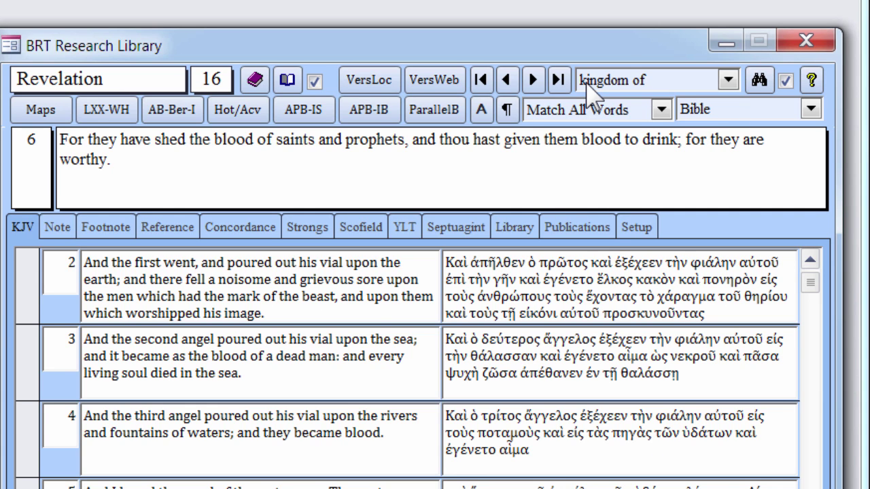
left_click(661, 110)
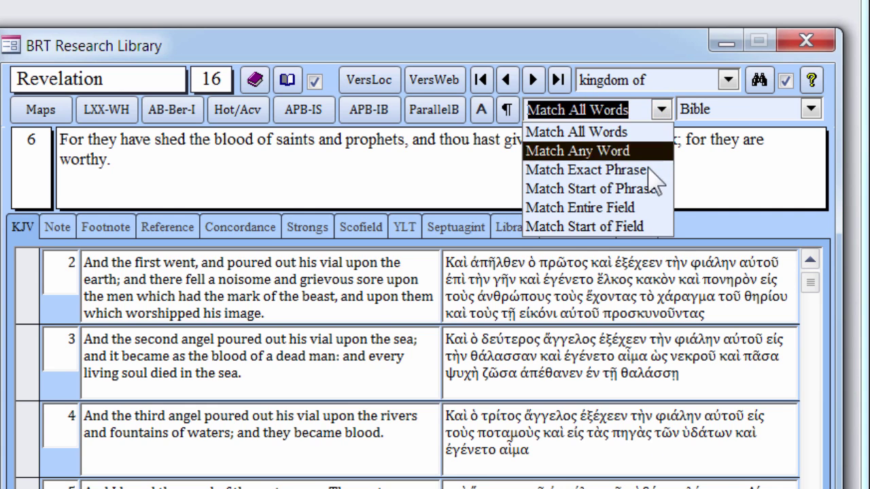
left_click(665, 168)
left_click(811, 109)
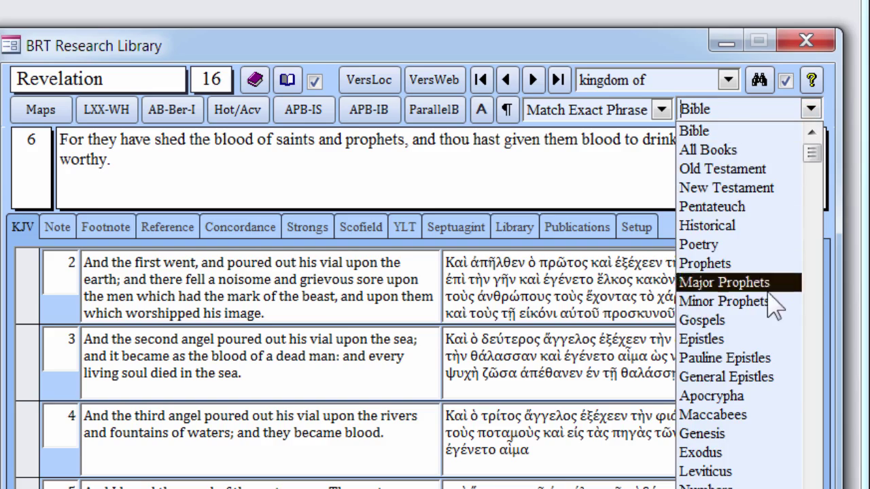
left_click(754, 321)
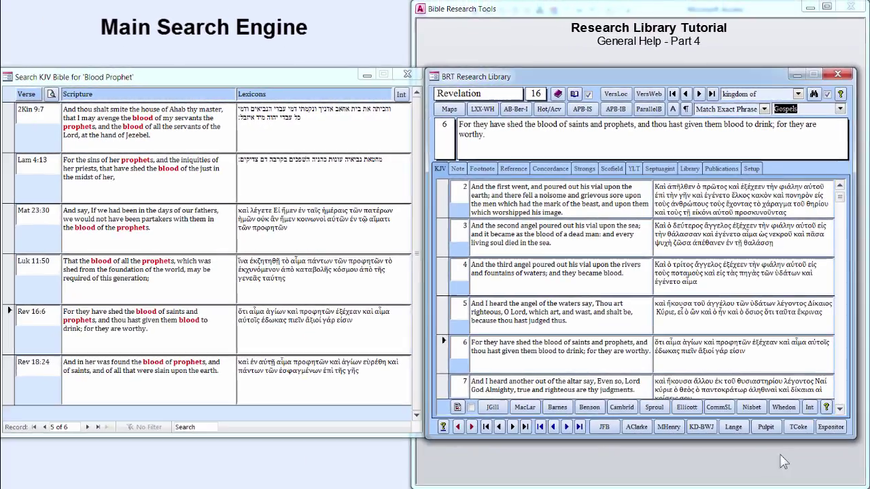
left_click(813, 93)
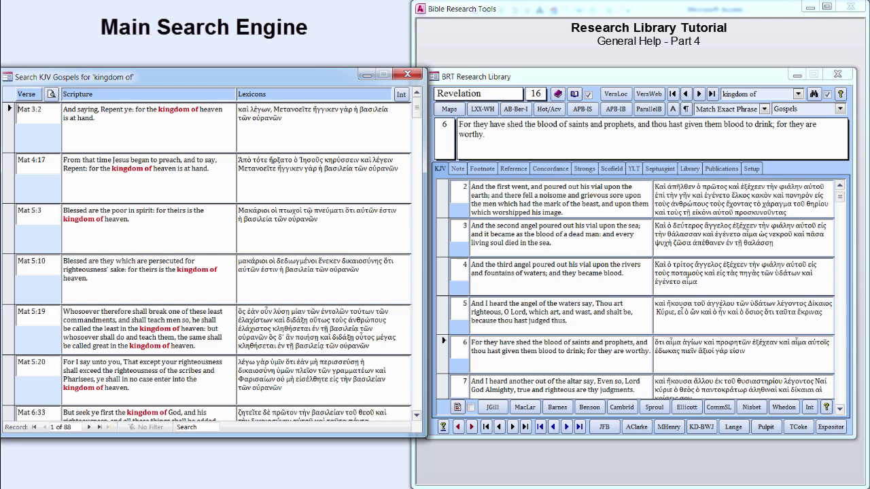
Open Matthew 6:33, the 7th of the 88 'kingdom of' results.
left_click(30, 415)
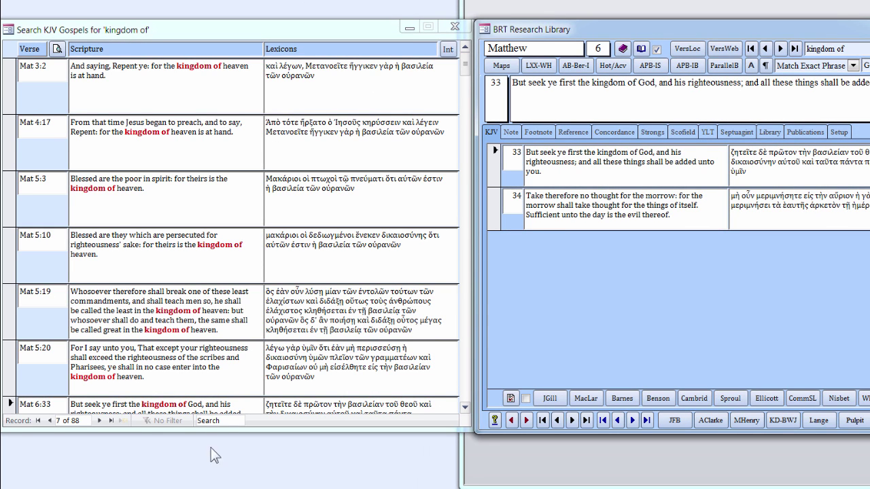
Filter the Scripture column to text containing 'at hand', leaving 5 verses.
right_click(91, 196)
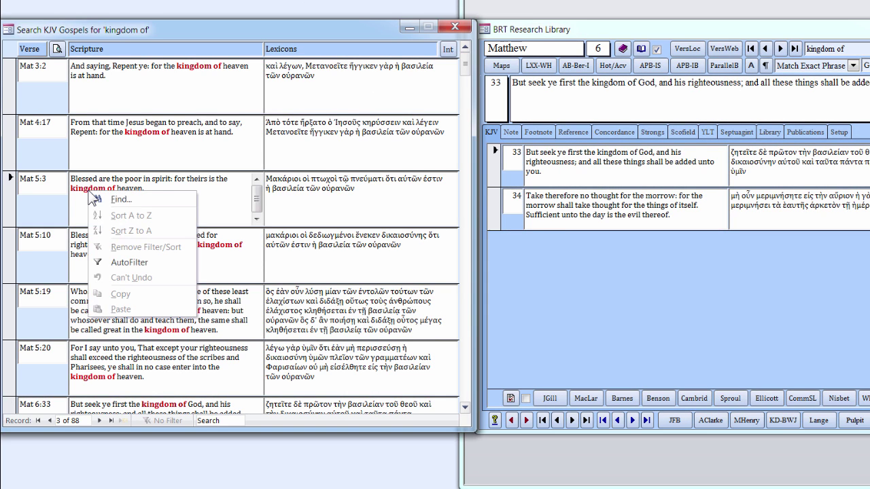
left_click(127, 264)
mouse_move(146, 288)
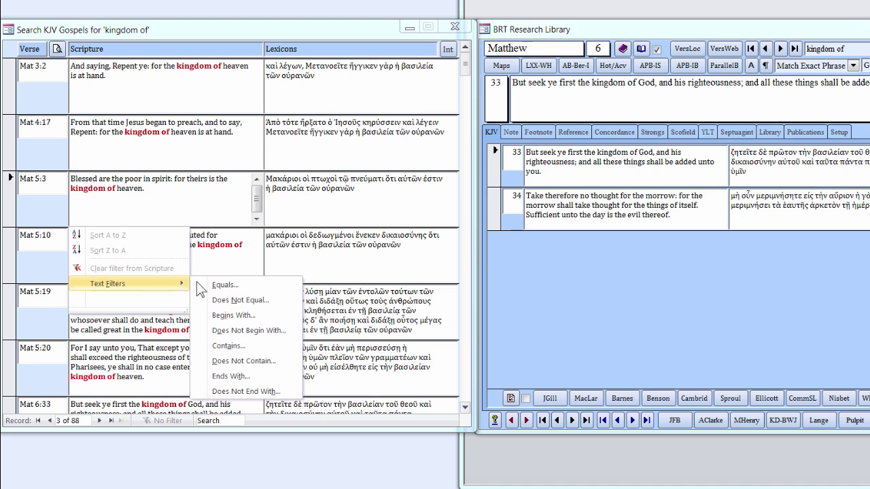
left_click(229, 346)
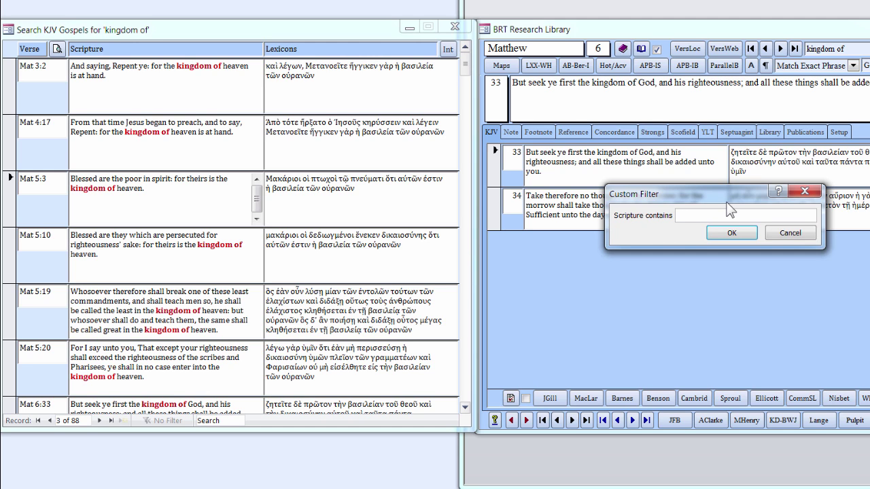
type("at hand")
left_click(732, 232)
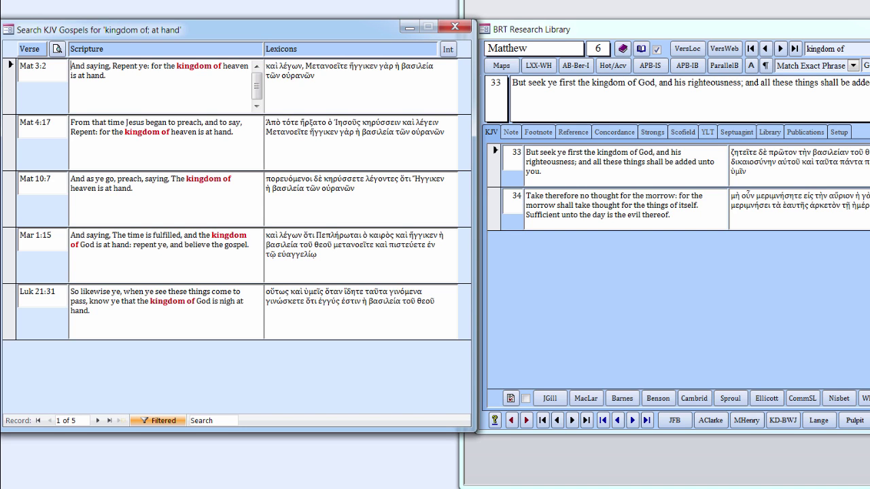
Add a Scripture contains 'repent' filter, leaving Mat 3:2, Mat 4:17 and Mar 1:15.
right_click(111, 153)
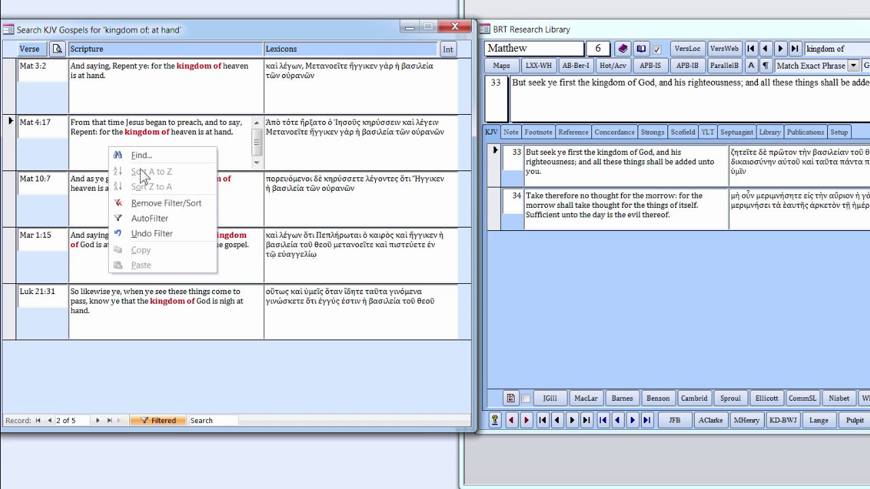
left_click(163, 217)
mouse_move(177, 231)
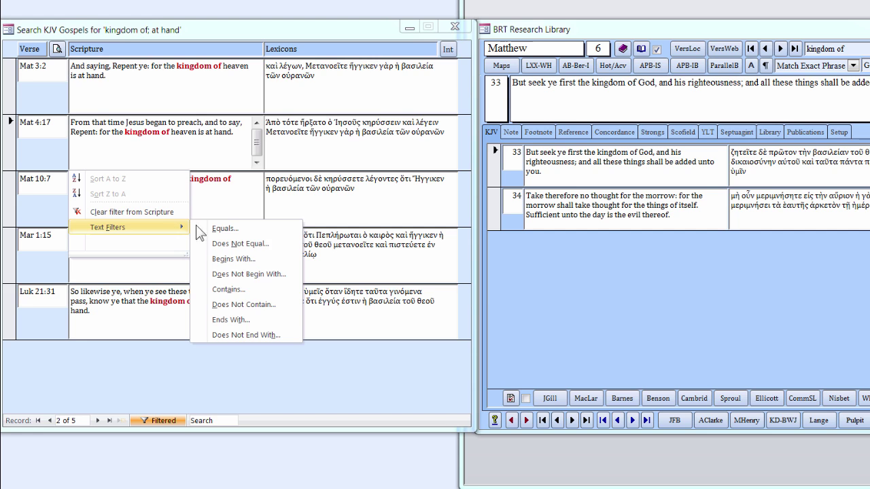
left_click(219, 291)
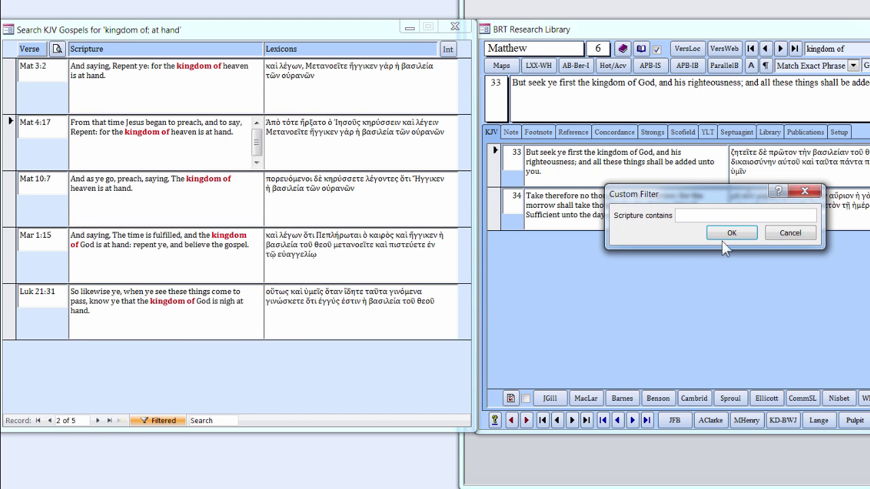
type("repent")
left_click(748, 233)
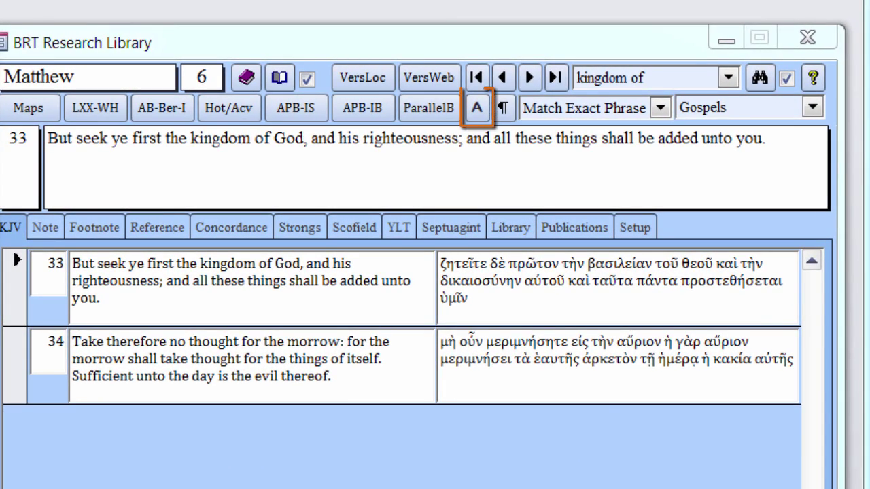
Cycle the report output format until it is set to XPS.
left_click(483, 117)
left_click(485, 117)
left_click(488, 117)
left_click(486, 112)
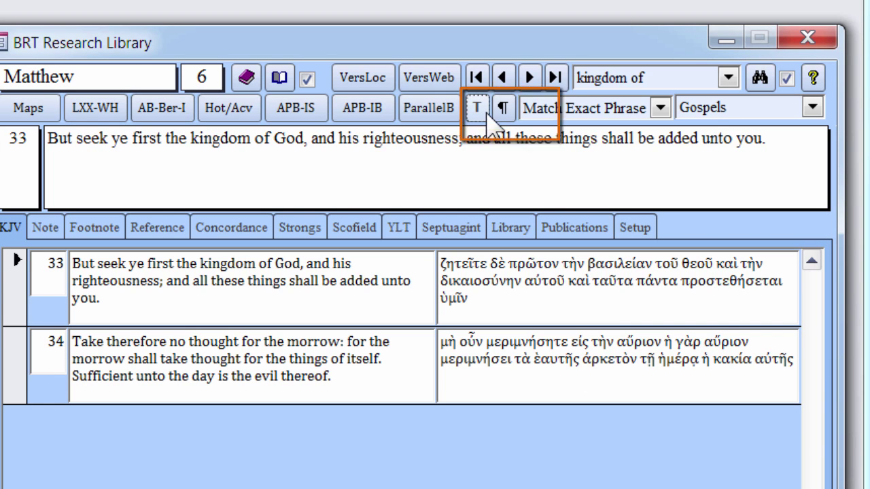
left_click(487, 114)
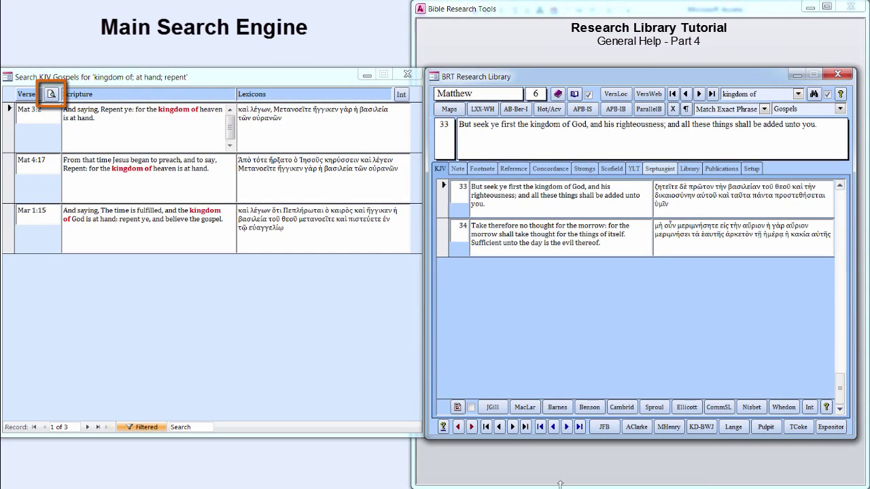
Generate the scripture0.xps report of the three filtered verses, then close XPS Viewer.
left_click(52, 95)
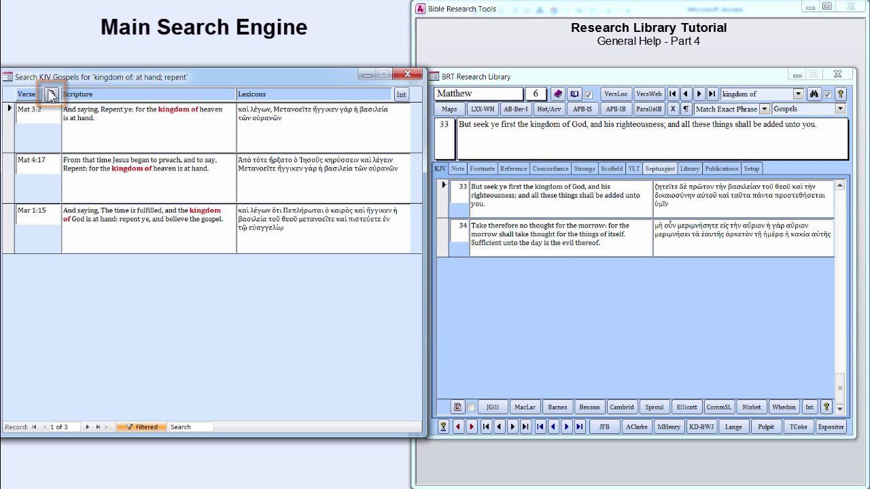
left_click(53, 95)
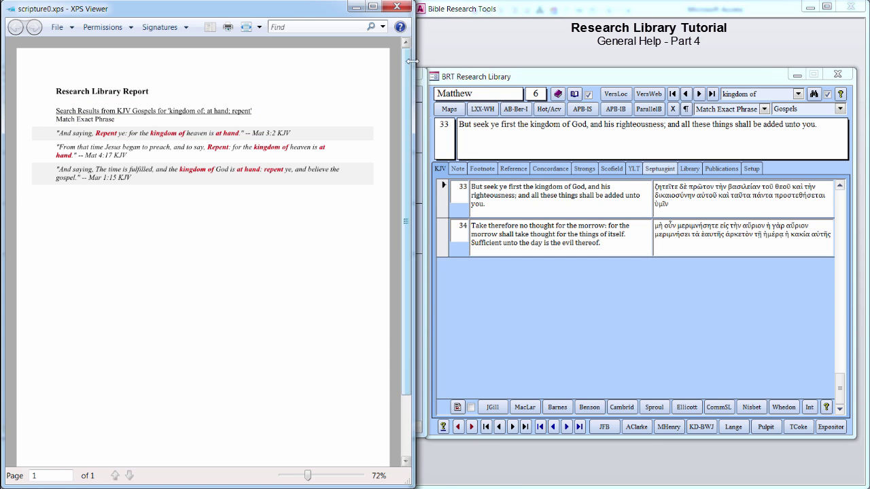
left_click(403, 8)
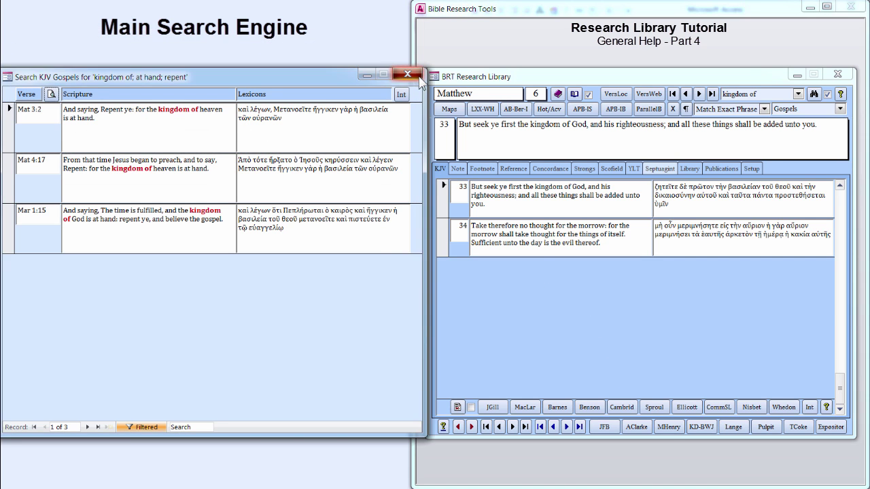
Close the Gospels results window and drop down the earlier search terms, including 'Blood Prophet'.
left_click(407, 73)
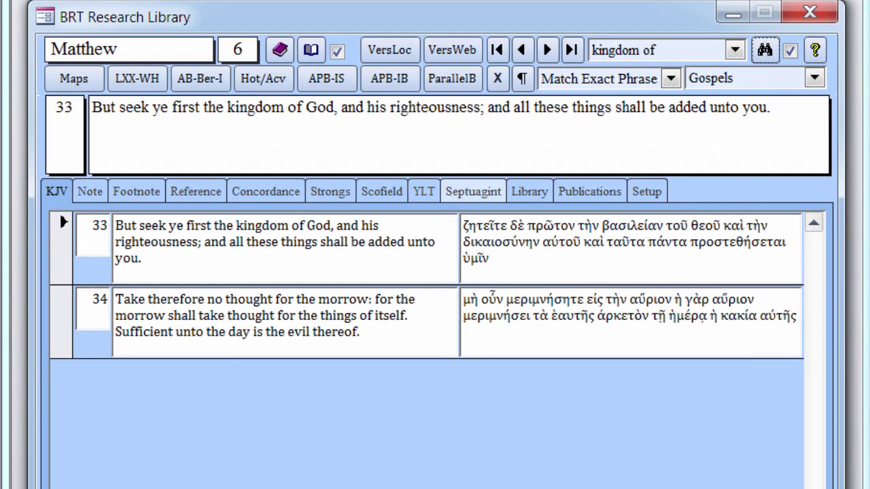
left_click(736, 50)
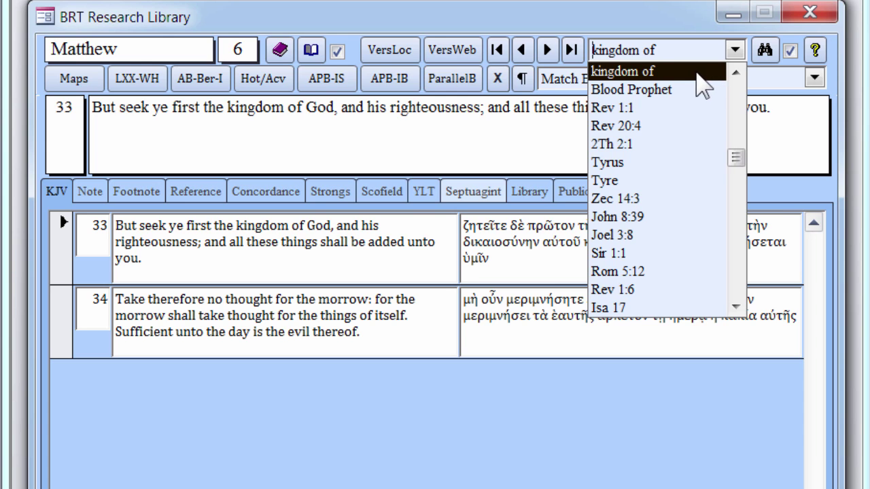
Bring up the Save/Retrieve Search List options on the search box, then dismiss them to return to Matthew 6:33.
right_click(656, 53)
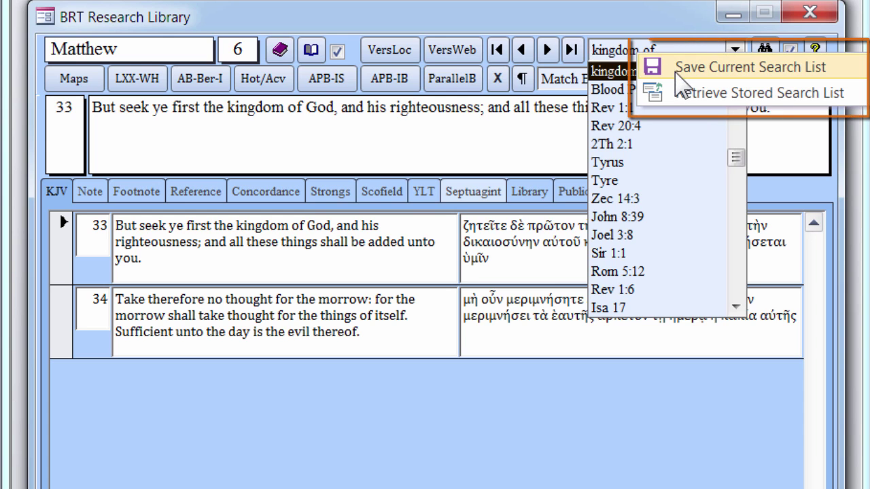
left_click(685, 35)
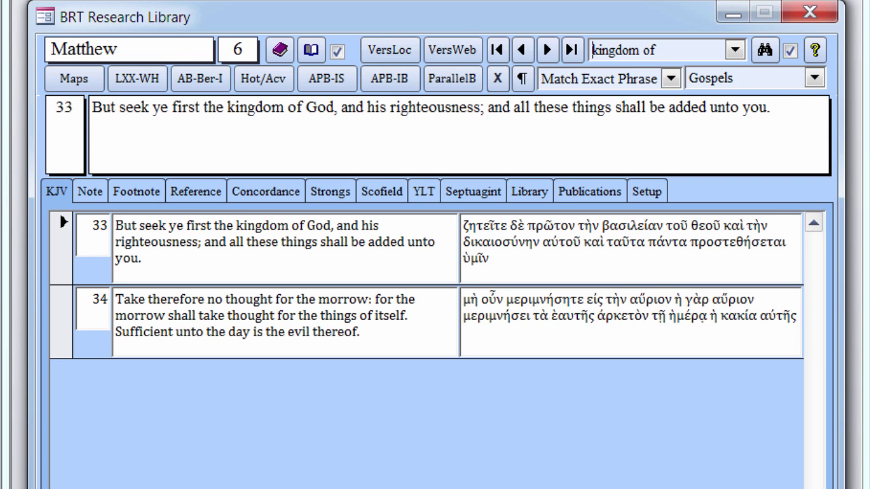
Replace the search text with '1 Pet 2:9' and search to show 1 Peter 2:9 onward.
left_click_drag(656, 50, 581, 58)
type("1")
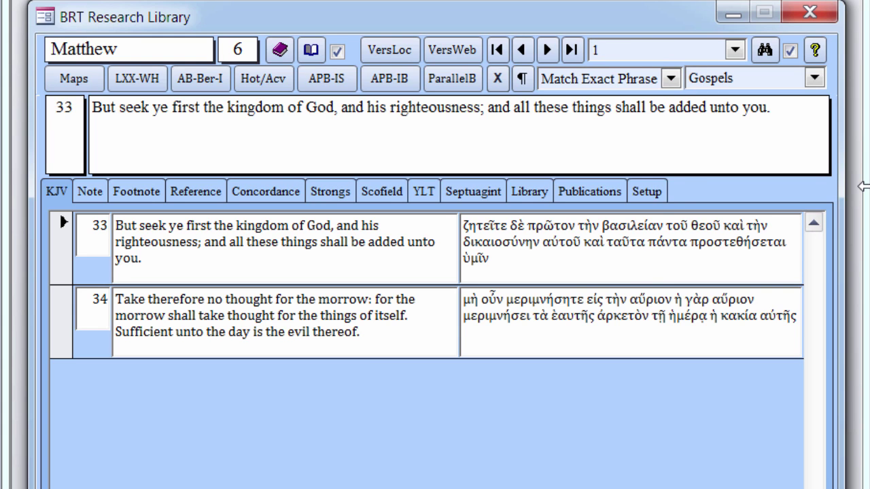
type(" Pet 2:9")
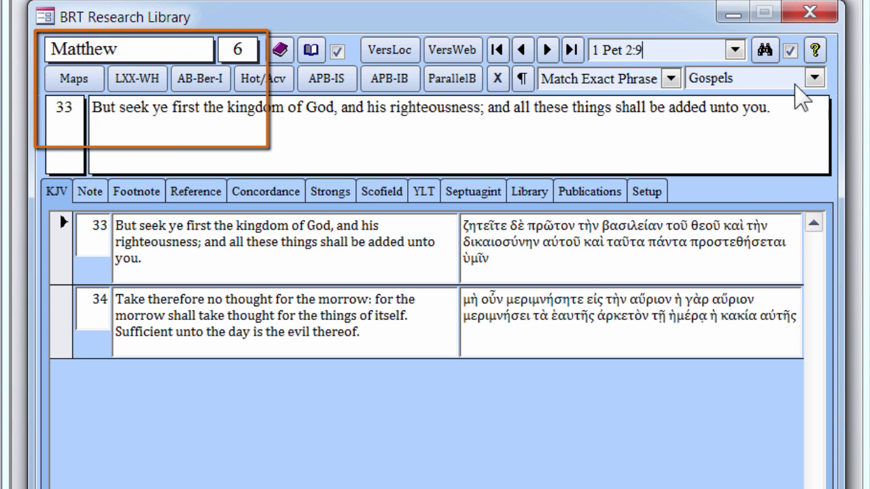
left_click(765, 51)
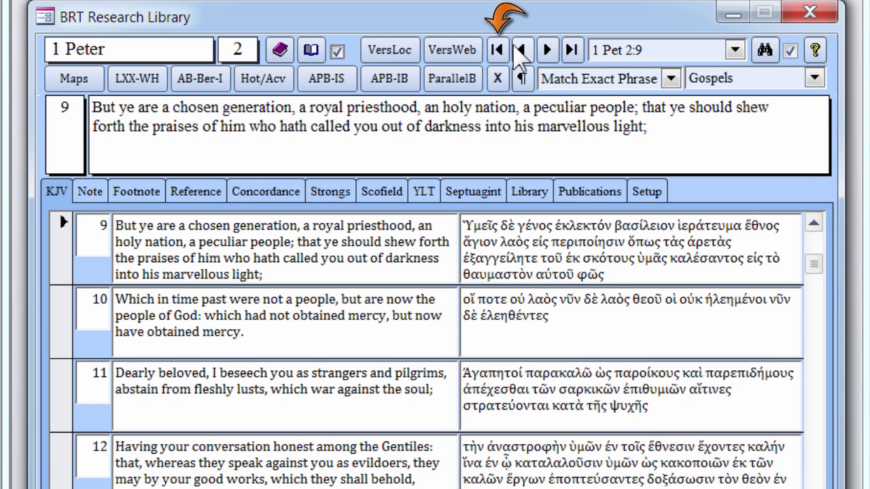
Step back and forward through the queued references, ending on Revelation 16:6.
left_click(520, 54)
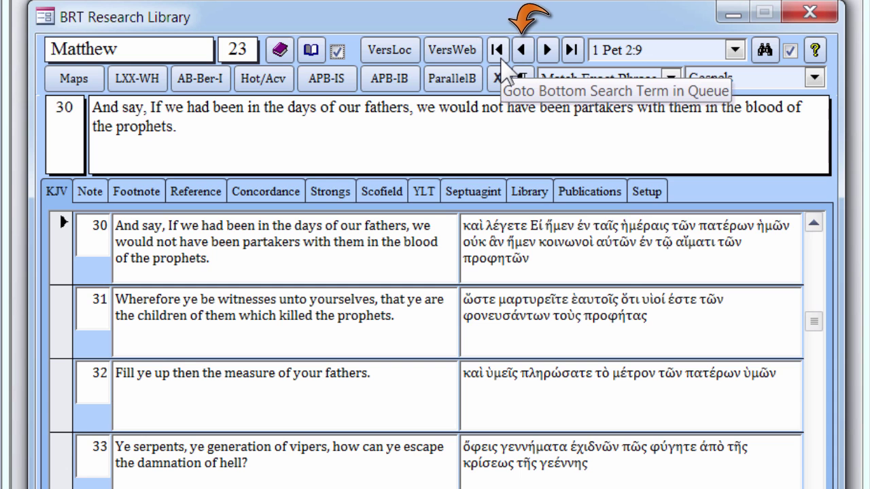
left_click(553, 58)
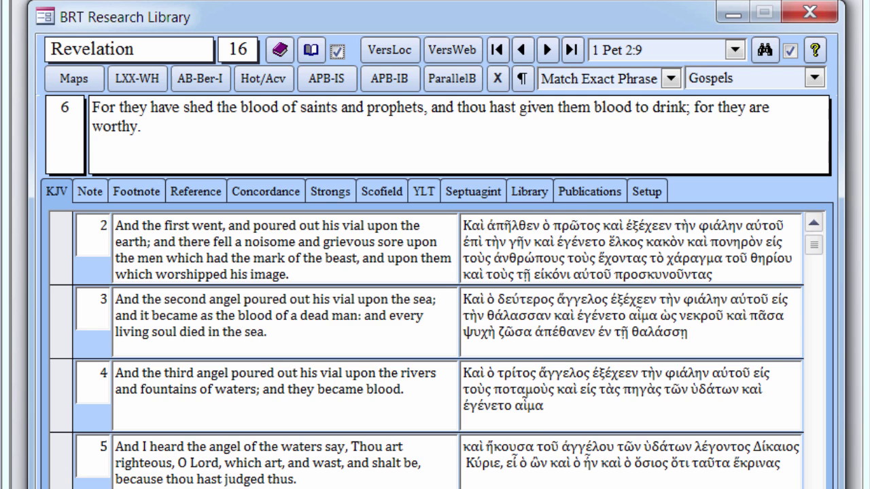
left_click(547, 51)
left_click(548, 49)
left_click(549, 49)
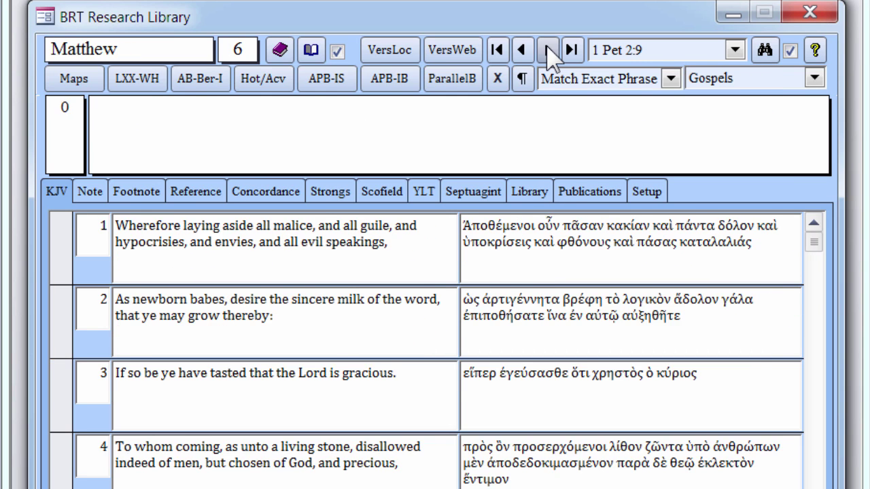
left_click(521, 51)
Step back once, then jump to the last queued reference, 1 Peter 2:9.
left_click(521, 50)
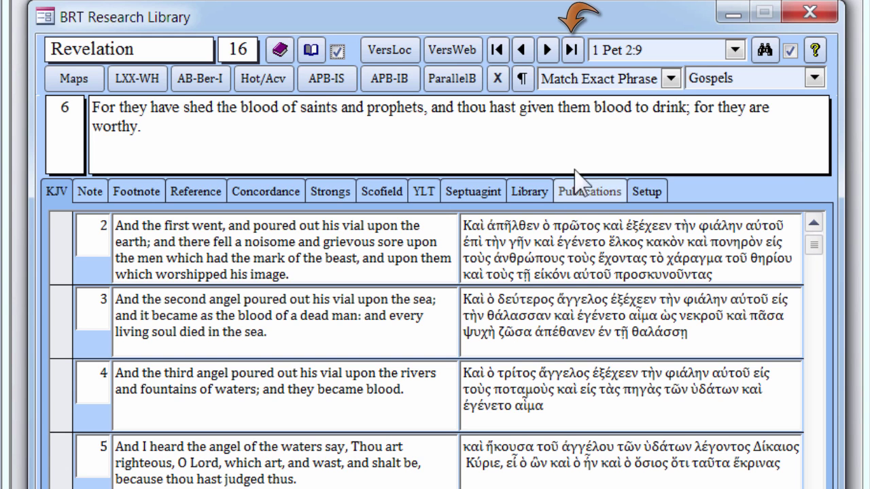
left_click(572, 55)
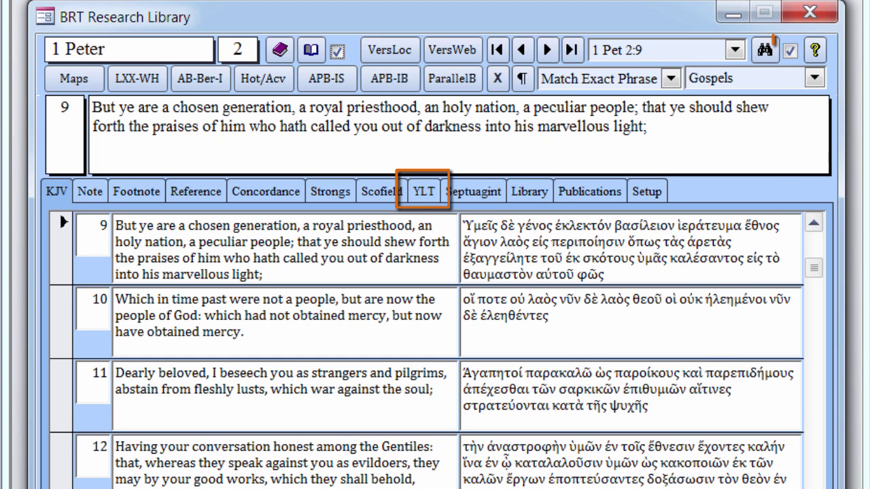
Turn off the primary version and rerun 'kingdom of' from recent terms, getting a not-found message.
left_click(792, 55)
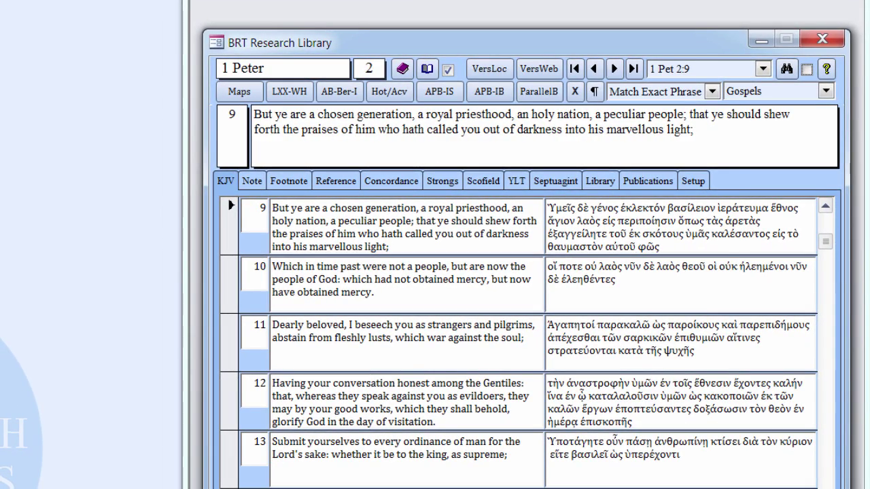
left_click(763, 68)
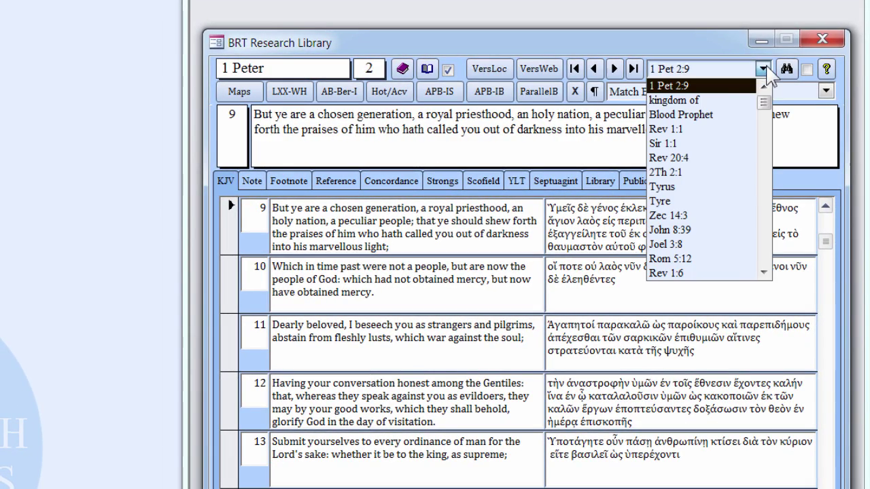
left_click(741, 102)
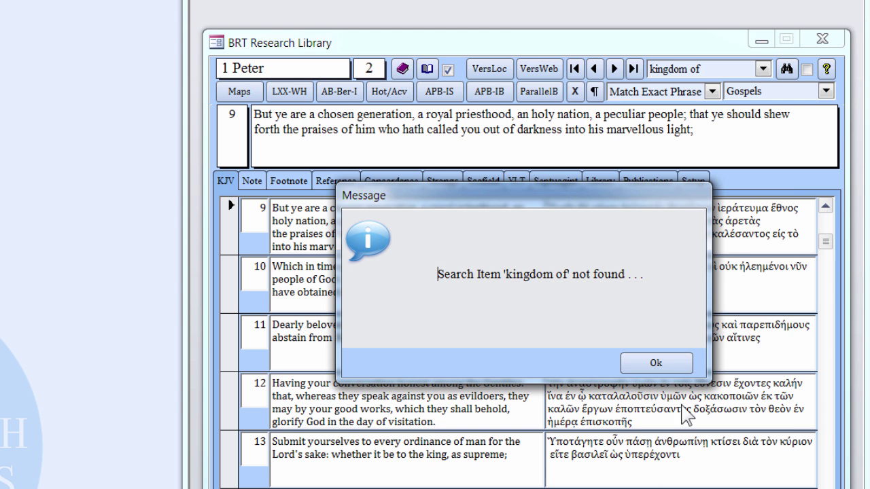
Search the YLT Old Testament for 'kingdom of', close the 37 results, and show Setup.
left_click(656, 363)
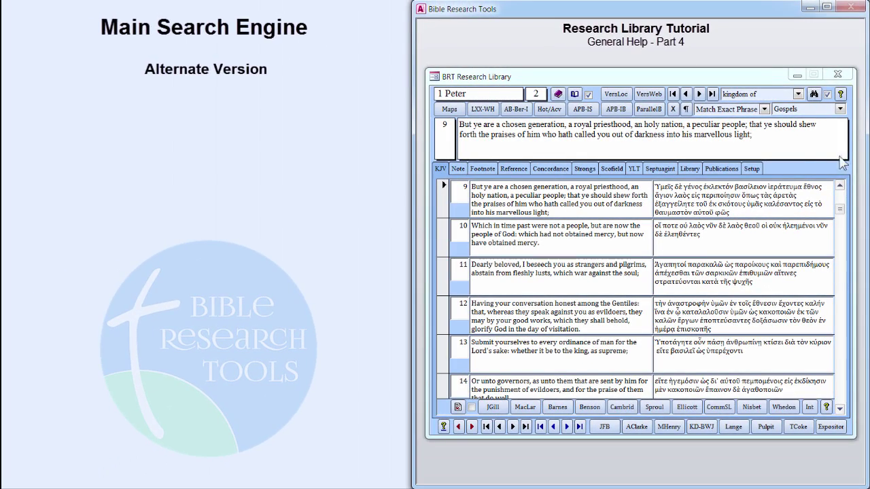
left_click(840, 109)
scroll(840, 136, "up", 3)
left_click(830, 141)
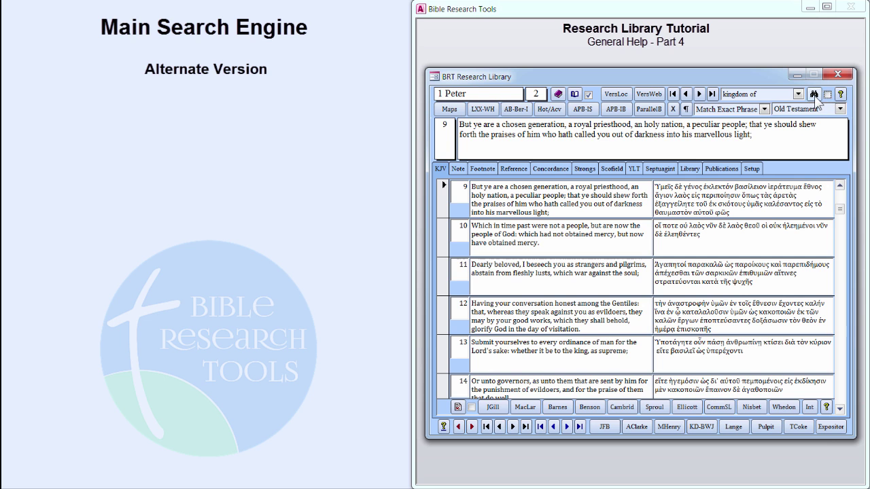
left_click(813, 94)
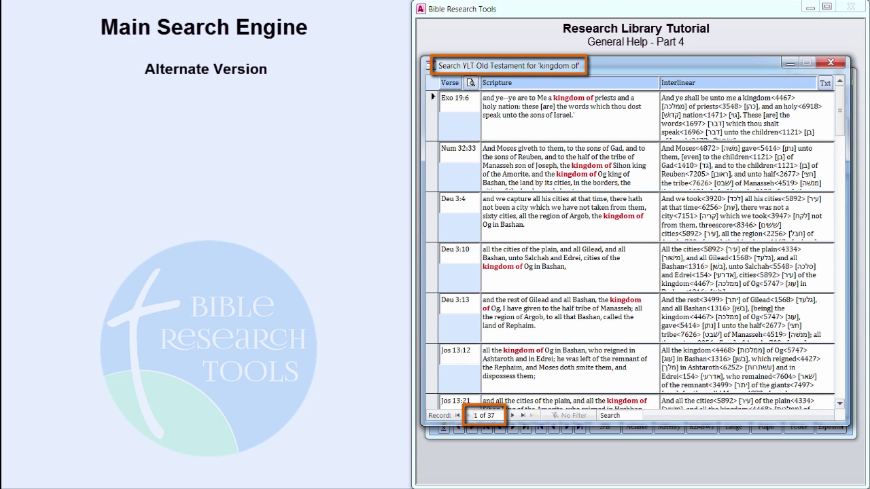
left_click(830, 64)
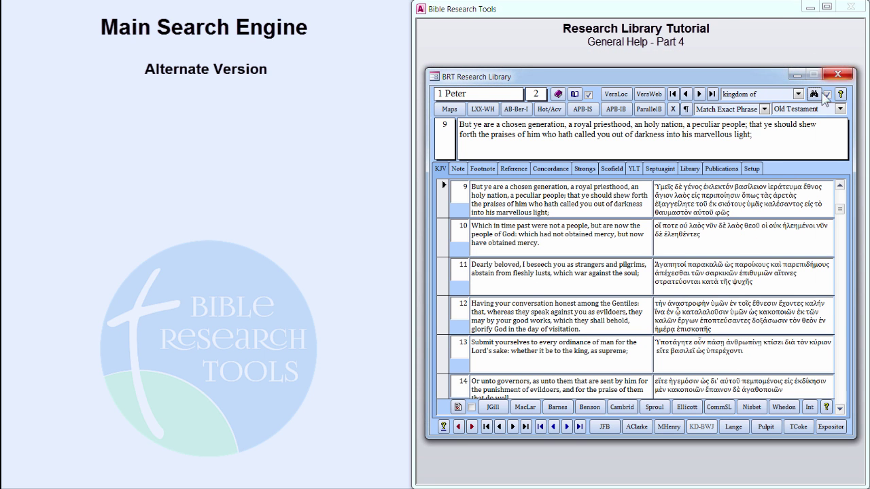
left_click(755, 169)
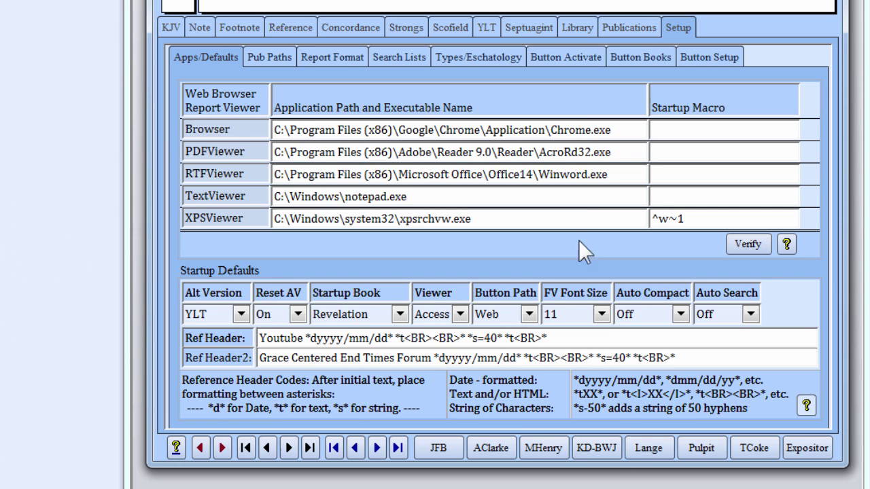
Review the author, type, eschatology and keyword filter lists, then show the publication details view.
left_click(581, 30)
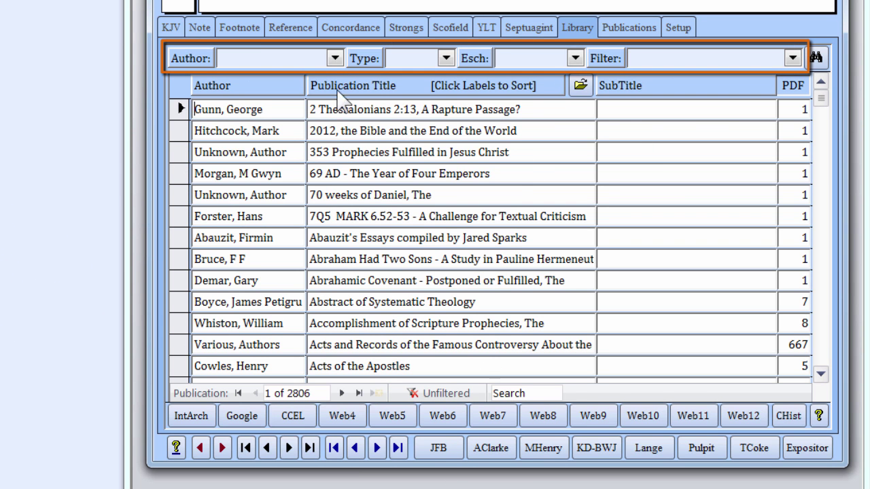
left_click(335, 57)
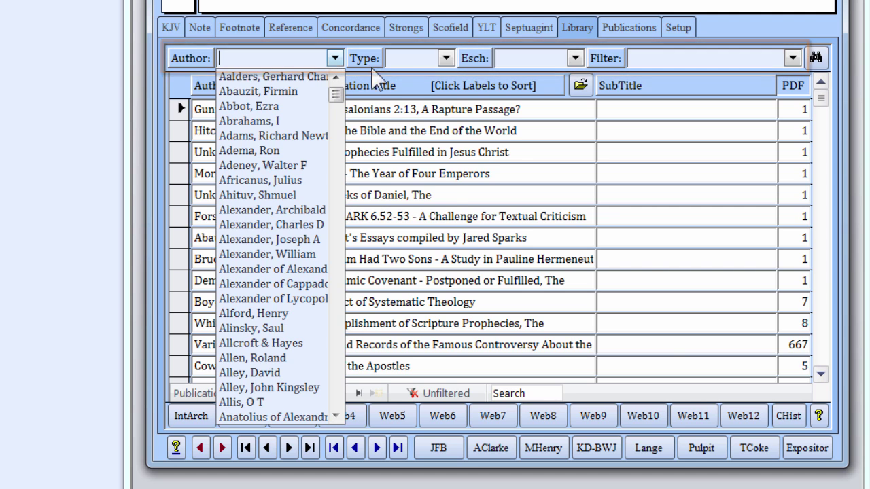
left_click(446, 58)
left_click(575, 60)
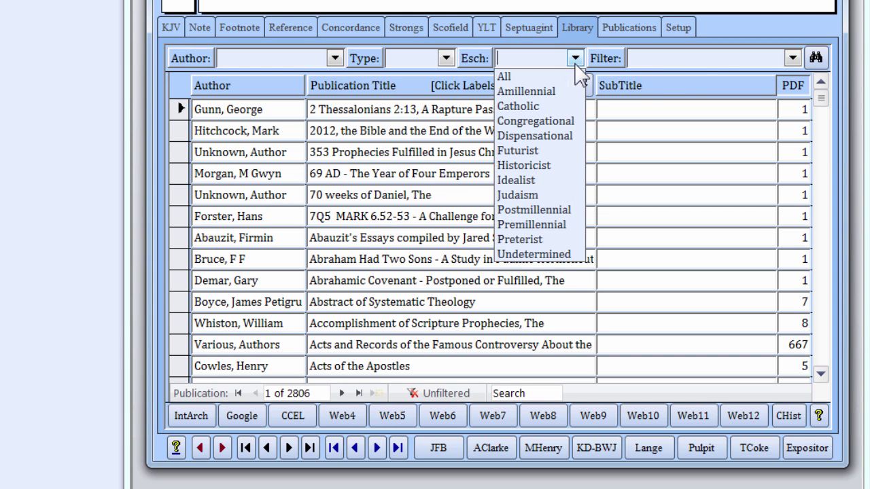
left_click(793, 60)
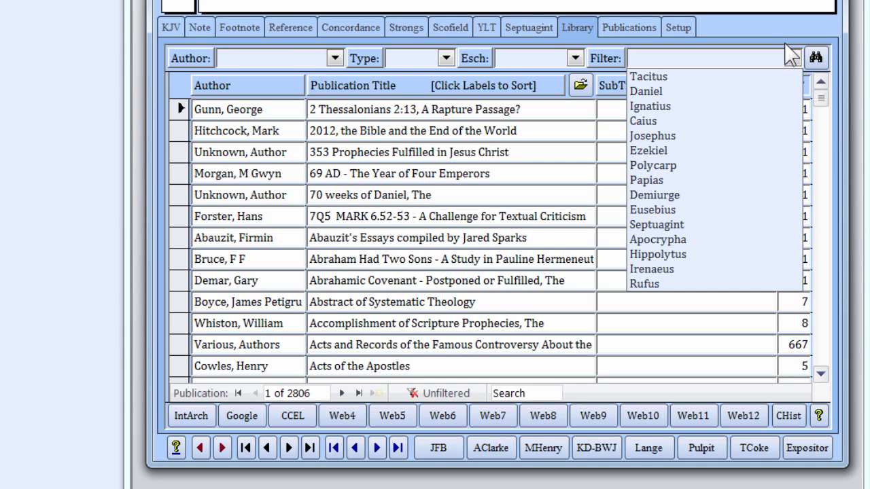
left_click(787, 46)
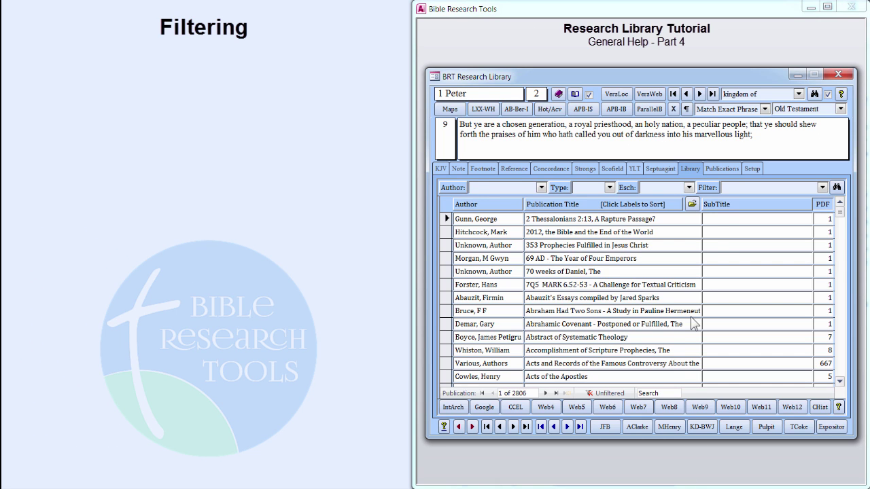
left_click(722, 170)
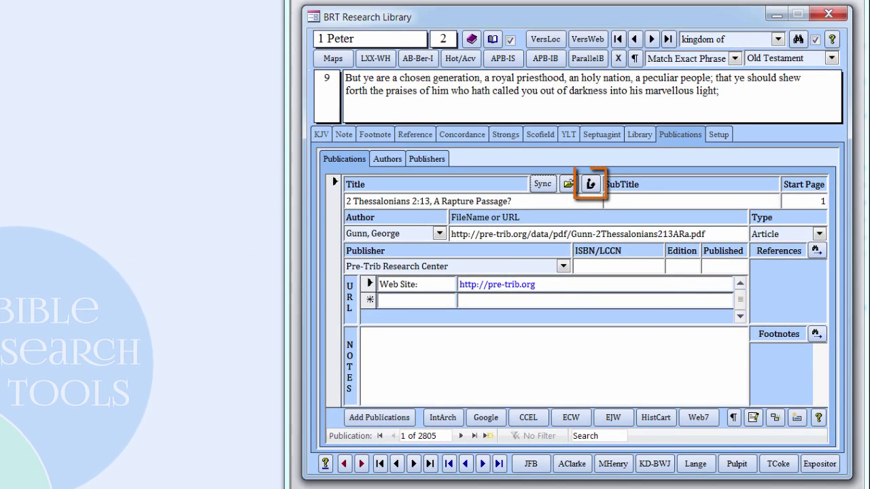
Open the Library Publications list and filter IDs between 101 and 1000.
left_click(590, 185)
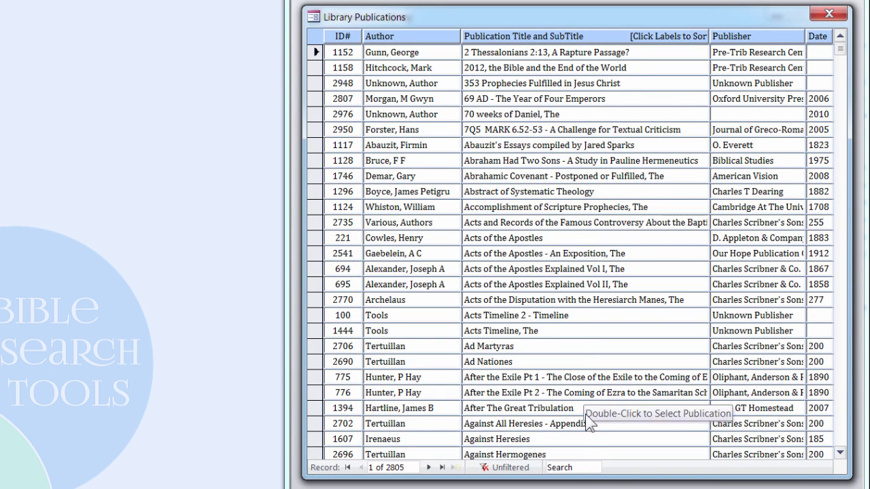
right_click(344, 253)
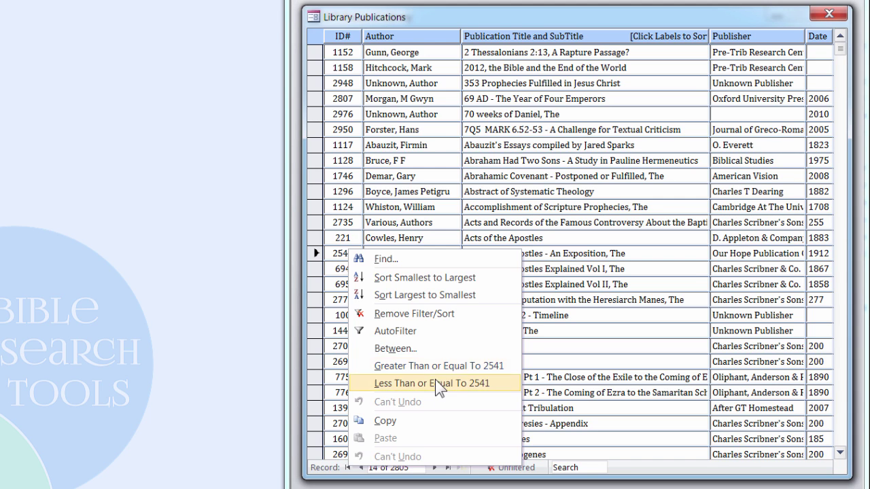
left_click(434, 348)
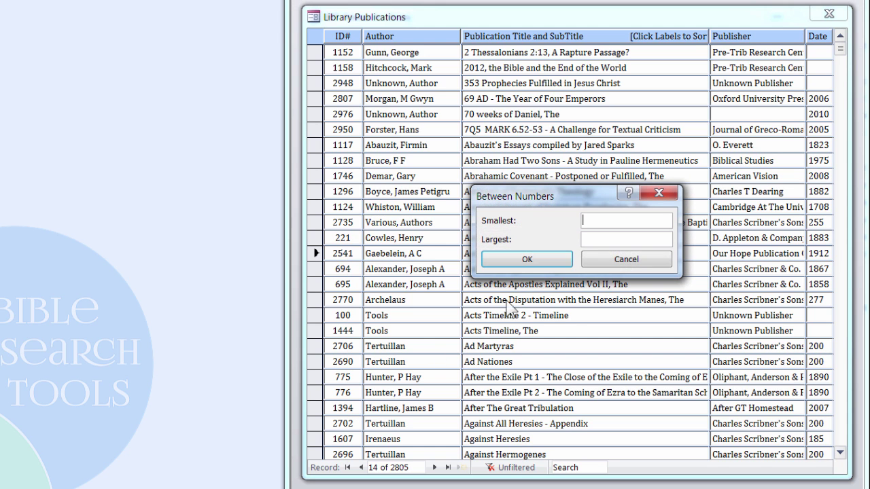
type("101")
key("Tab")
type("1000")
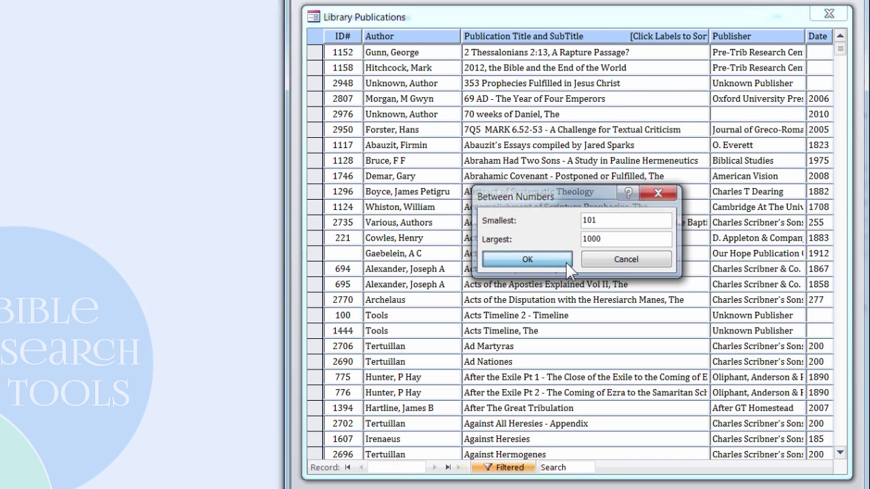
left_click(566, 263)
Sort the filtered records by ID and title, then remove the filter and sort all 2805 by title.
left_click(335, 41)
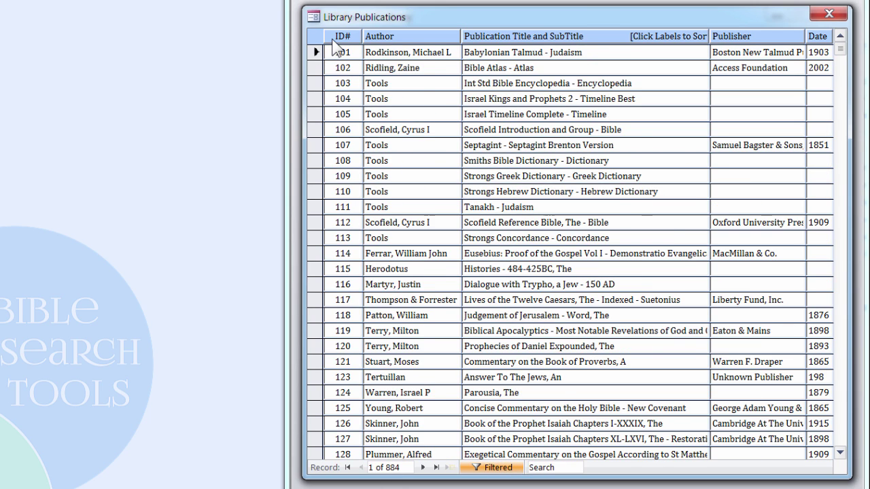
left_click(333, 41)
left_click(333, 40)
left_click(546, 41)
left_click(485, 468)
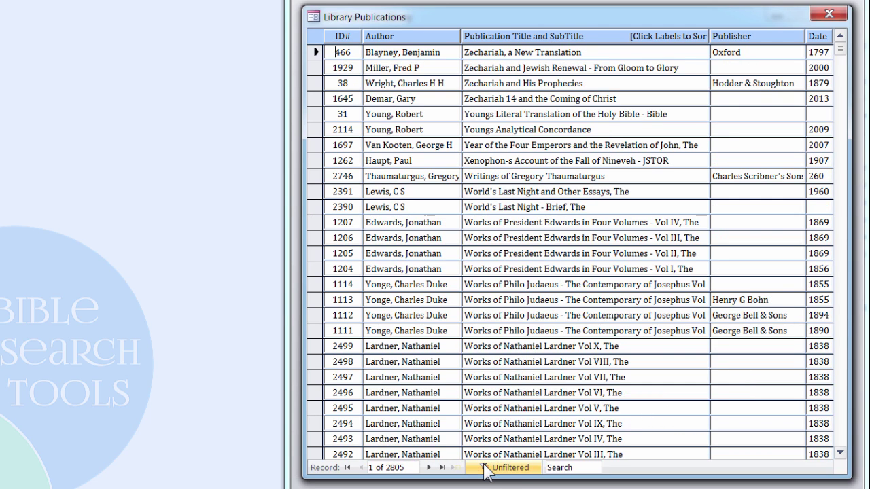
left_click(562, 38)
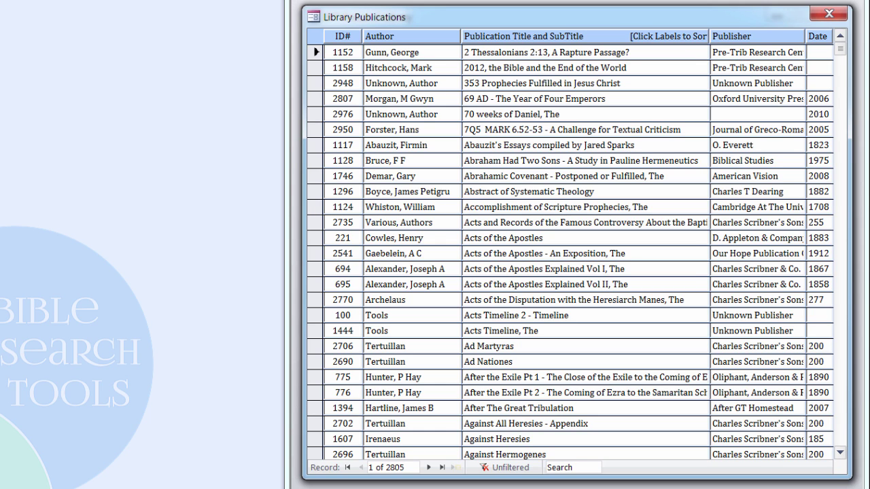
right_click(400, 118)
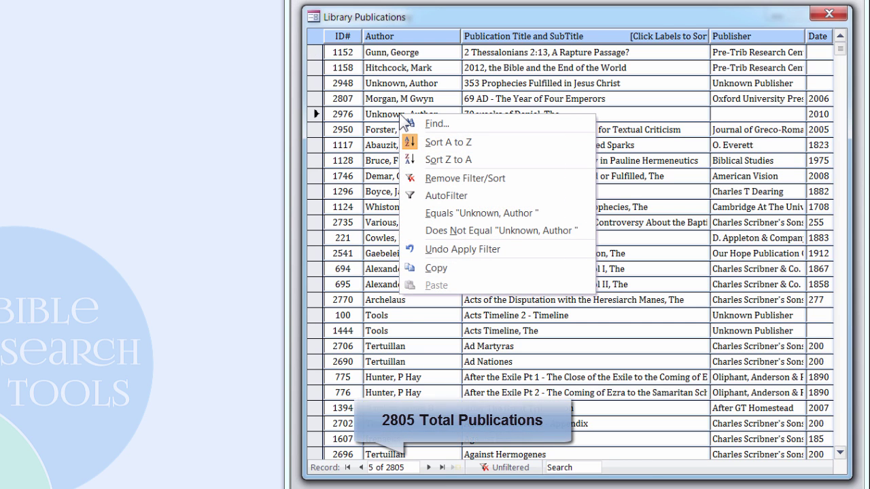
left_click(490, 212)
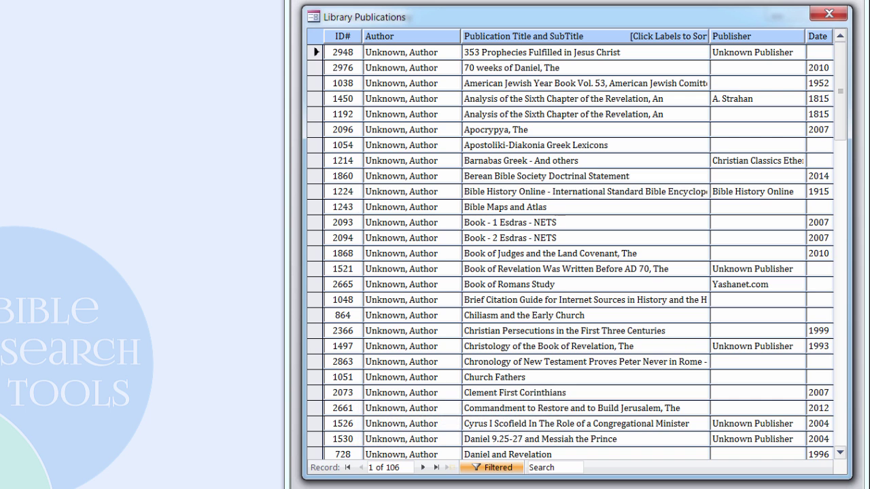
left_click(492, 467)
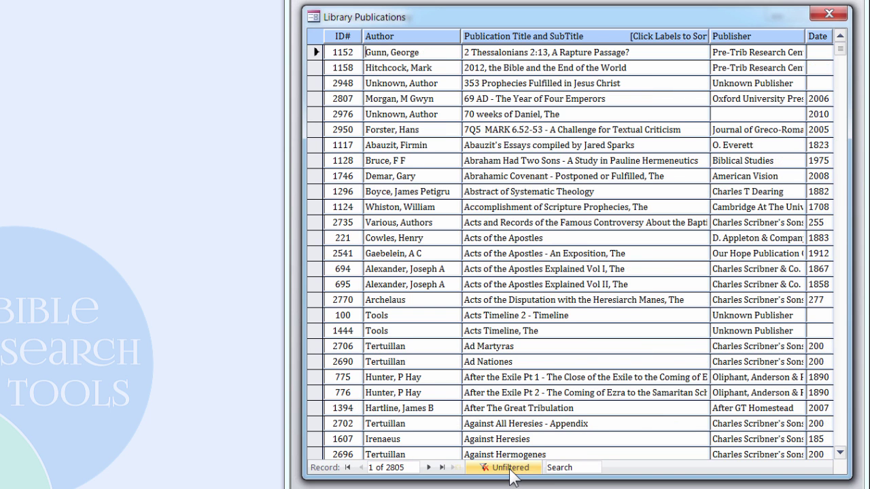
left_click(550, 36)
left_click(550, 36)
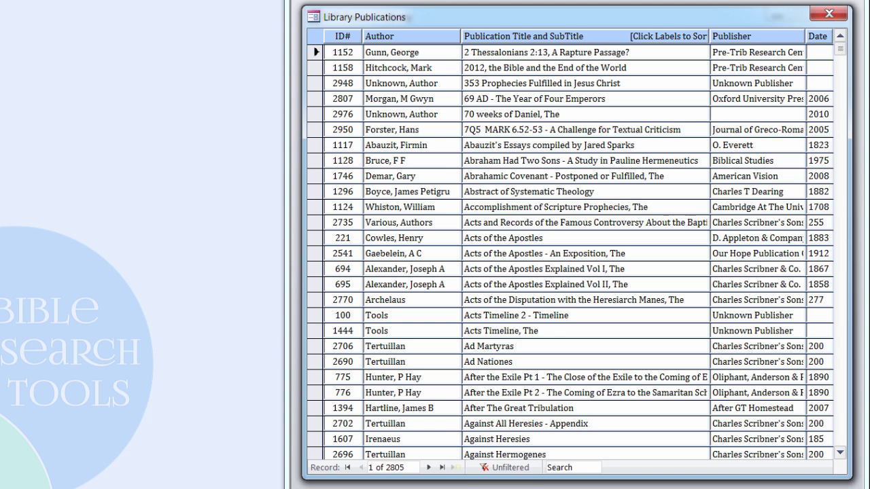
Filter the Library Publications titles to those containing 'Septuagint', leaving 15 records.
right_click(502, 163)
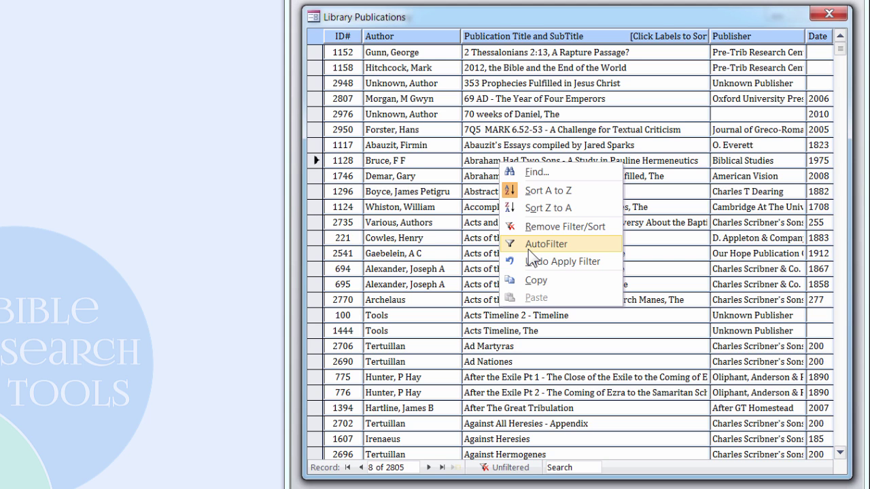
left_click(536, 244)
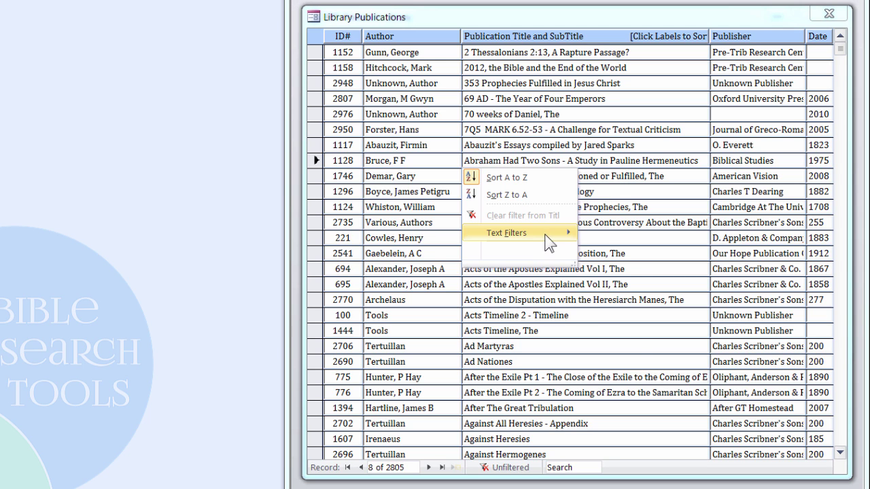
mouse_move(547, 235)
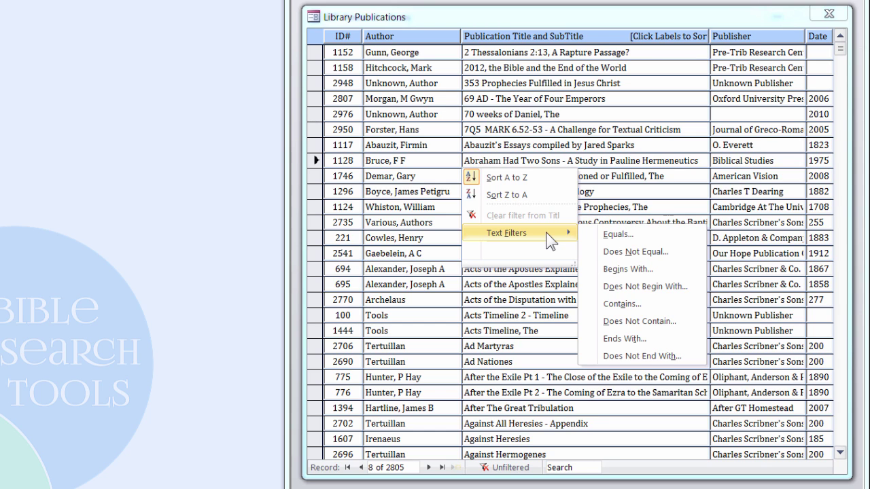
left_click(636, 304)
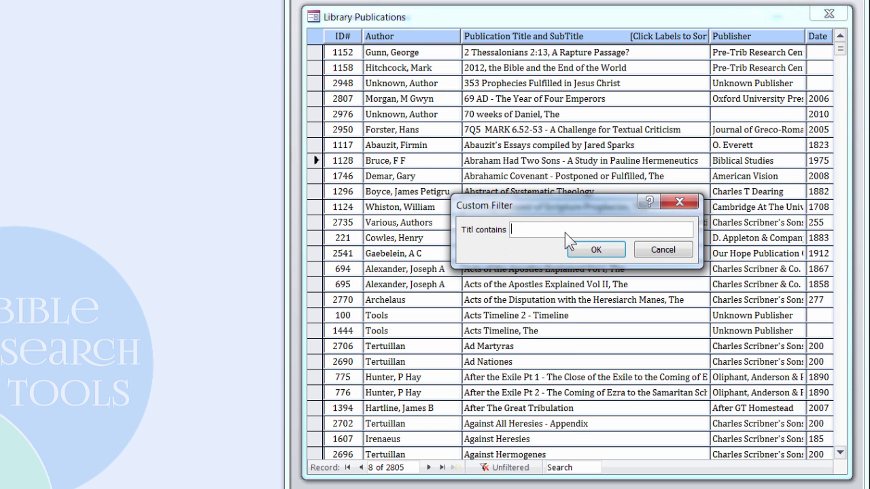
type("Septuagint")
key("Return")
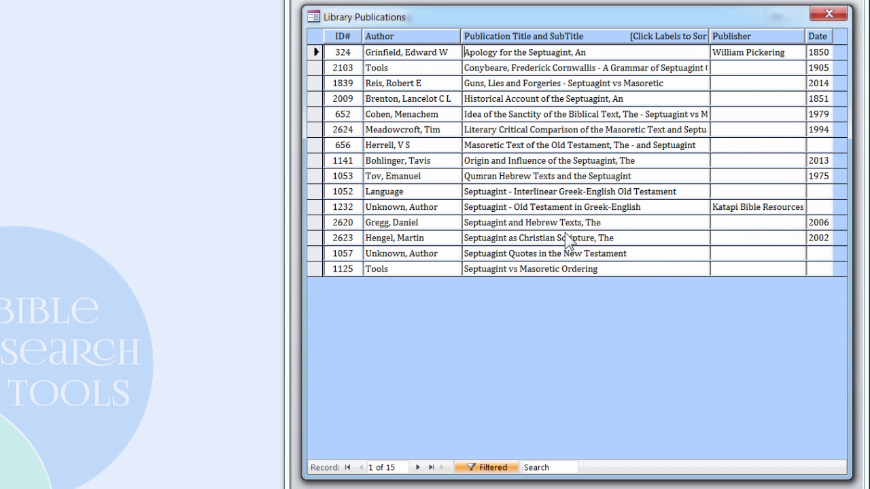
right_click(515, 101)
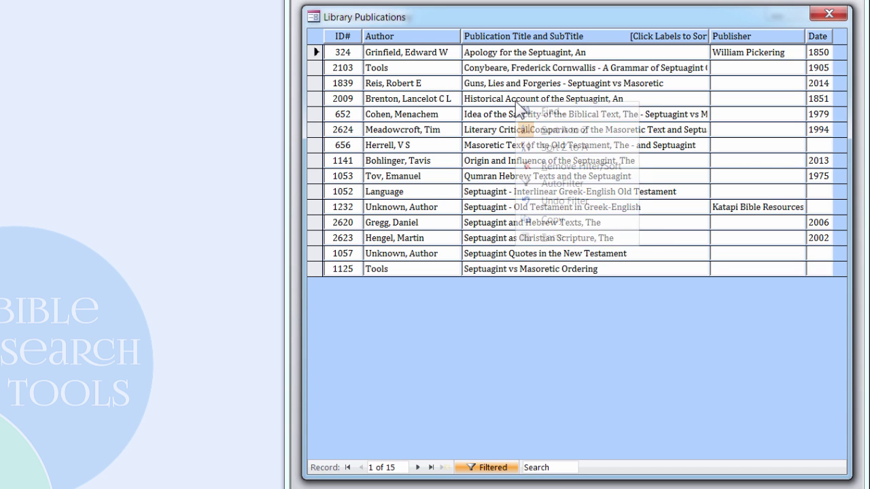
left_click(540, 182)
mouse_move(541, 181)
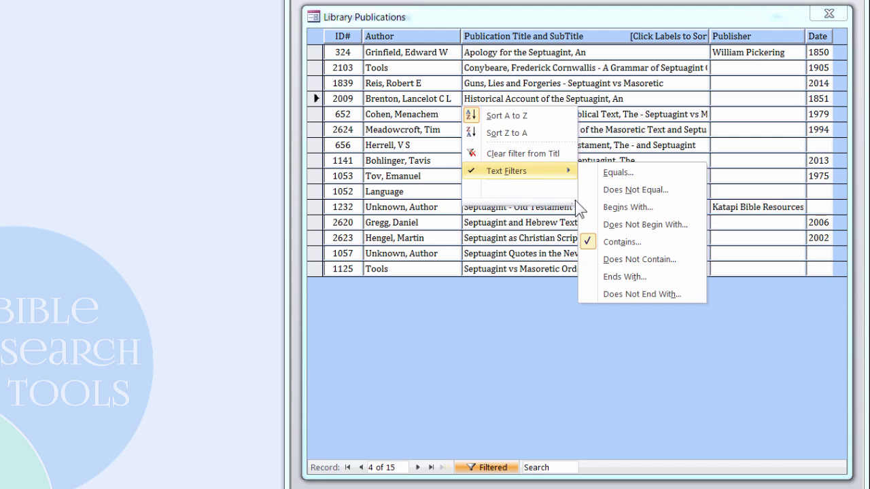
left_click(638, 245)
type("Masoretic")
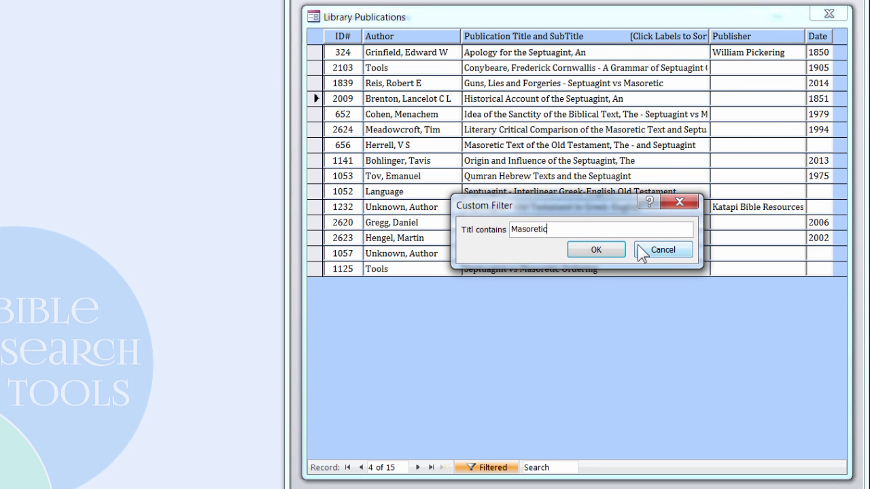
key("Return")
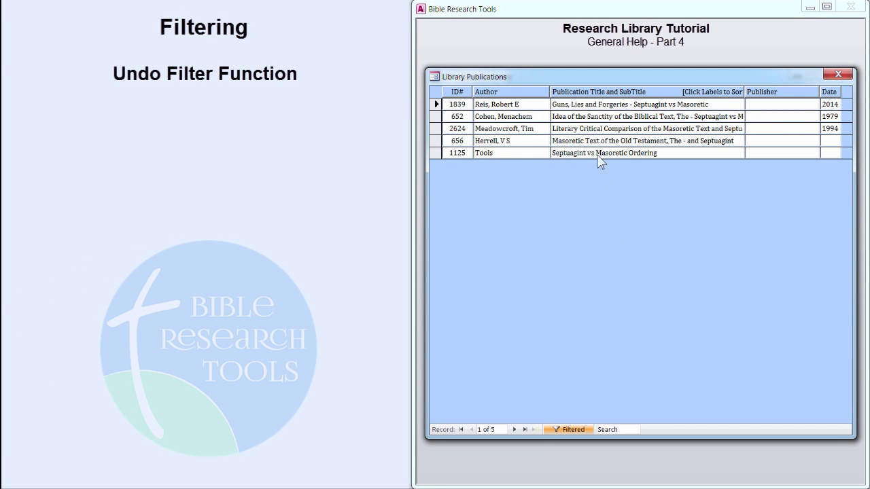
right_click(584, 144)
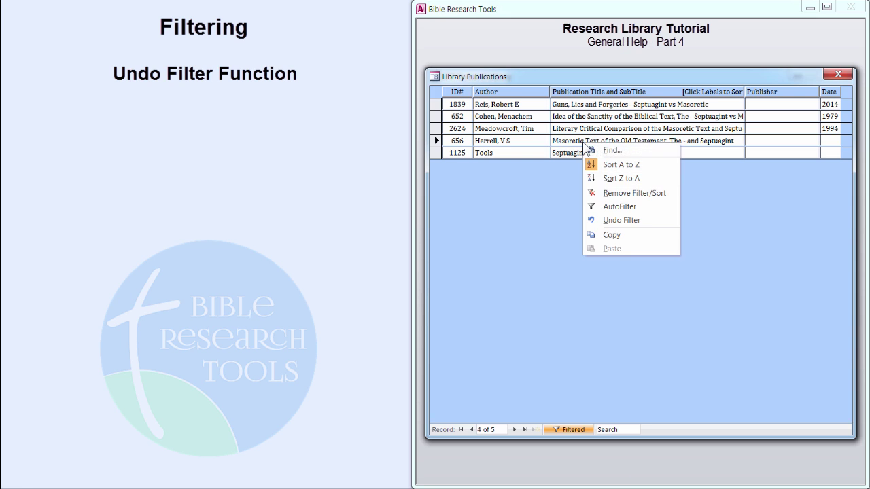
left_click(620, 220)
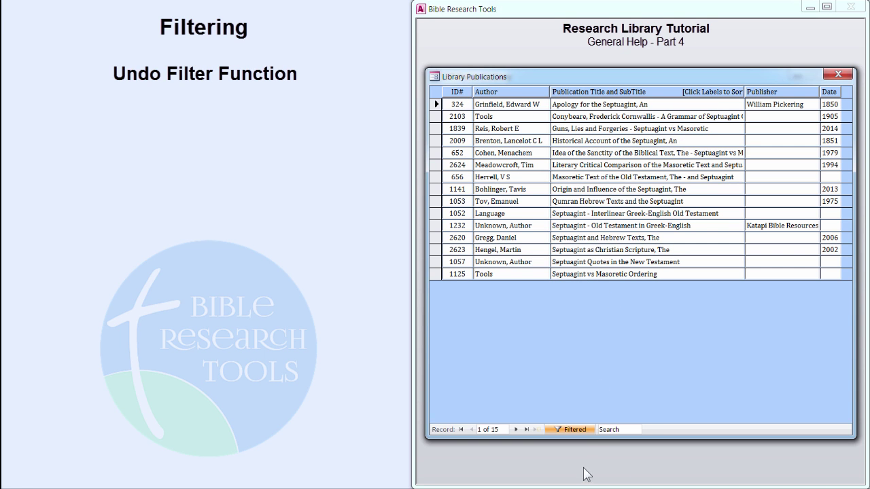